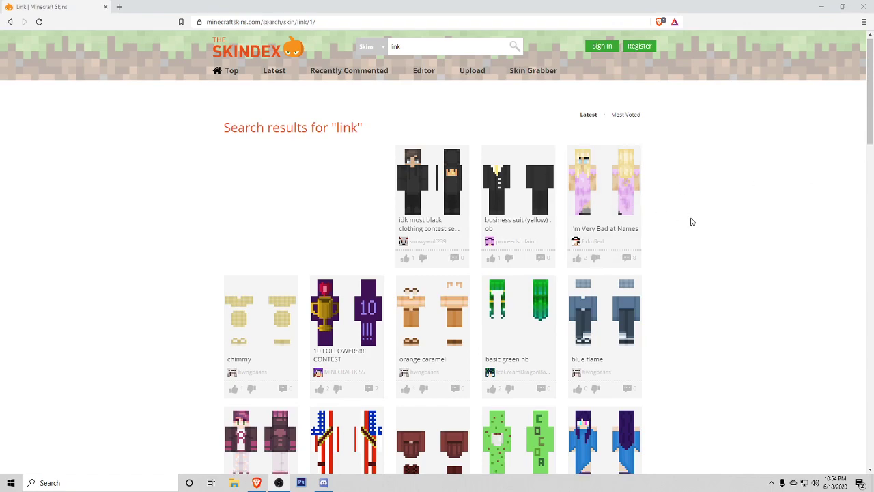
Scroll through The Skindex 'link' results to the Link (Hero Of Legend V2) tile at the bottom of page one
{"action": "scroll", "coordinate": [691, 221], "scroll_direction": "down", "scroll_amount": 2}
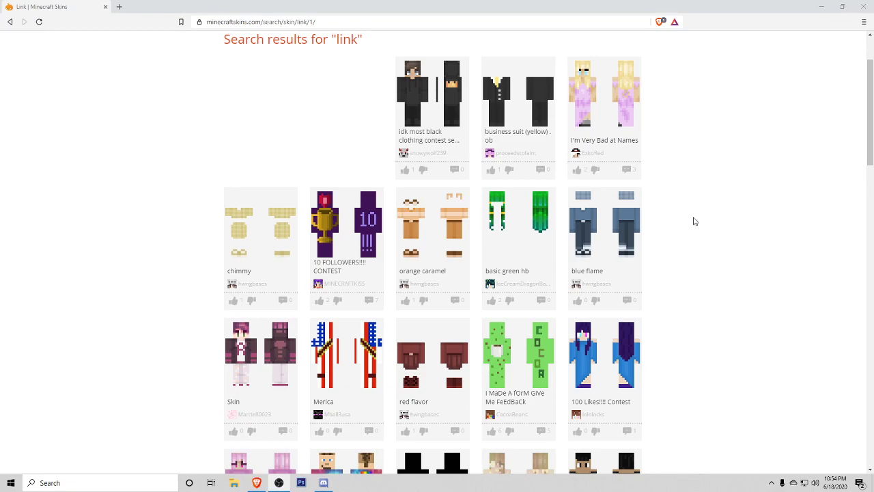
{"action": "scroll", "coordinate": [708, 131], "scroll_direction": "up", "scroll_amount": 2}
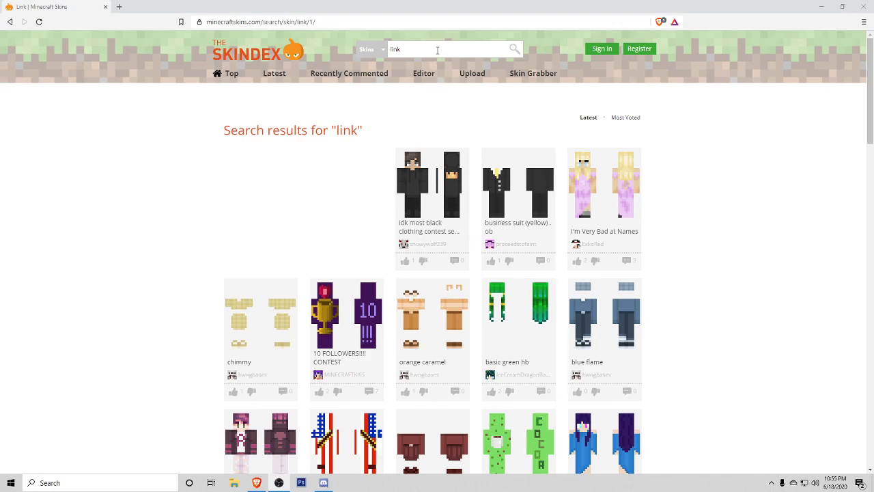
{"action": "scroll", "coordinate": [482, 94], "scroll_direction": "down", "scroll_amount": 9}
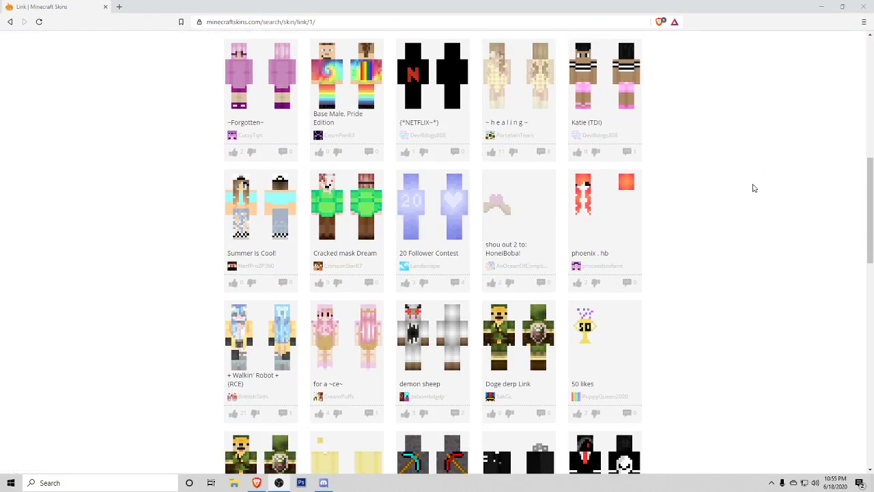
{"action": "scroll", "coordinate": [754, 189], "scroll_direction": "down", "scroll_amount": 8}
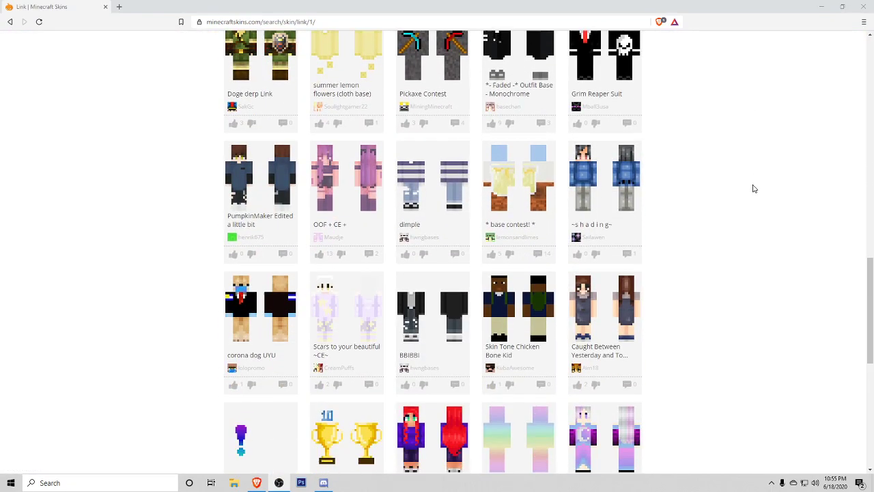
{"action": "scroll", "coordinate": [754, 189], "scroll_direction": "down", "scroll_amount": 3}
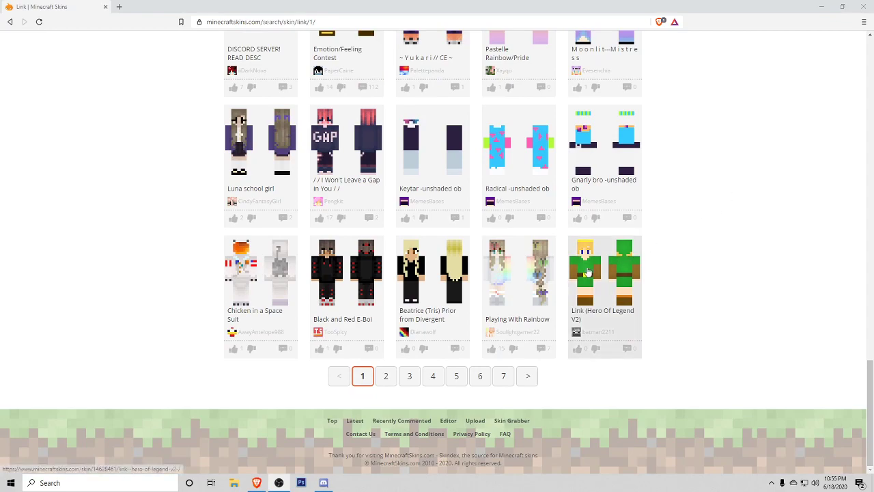
Open the Link (Hero Of Legend V2) skin page and copy its Image Link texture
{"action": "left_click", "coordinate": [620, 275]}
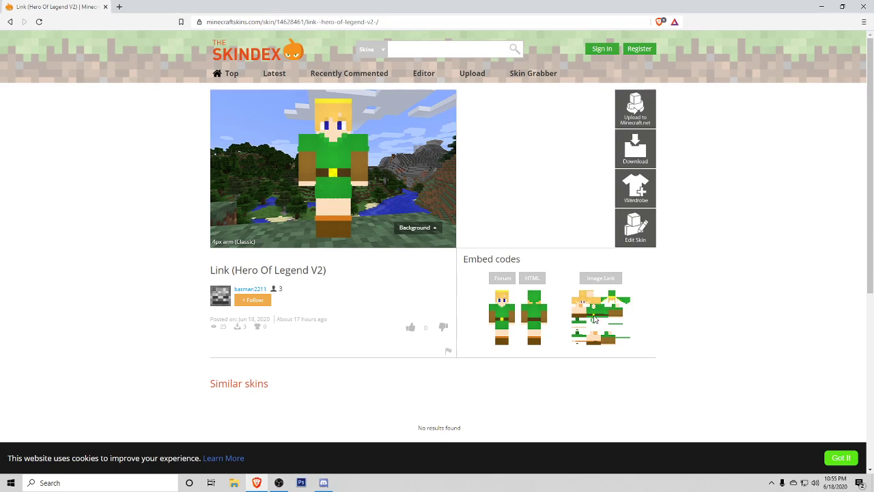
{"action": "right_click", "coordinate": [598, 314]}
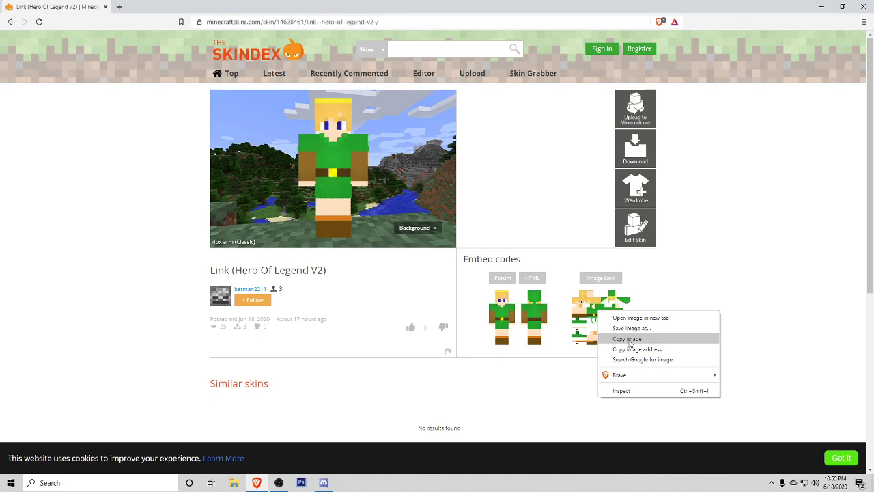
{"action": "left_click", "coordinate": [630, 339]}
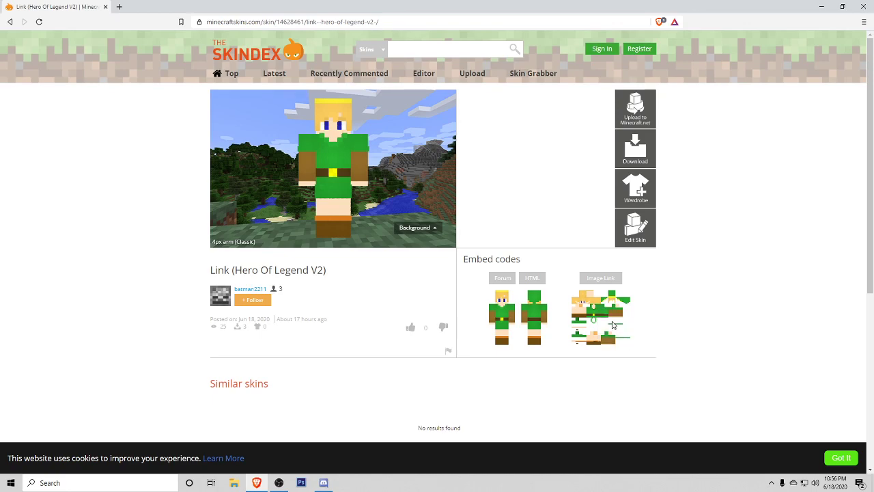
Switch to Discord on the Dokucraft server's #skin-request channel
{"action": "left_click", "coordinate": [323, 482]}
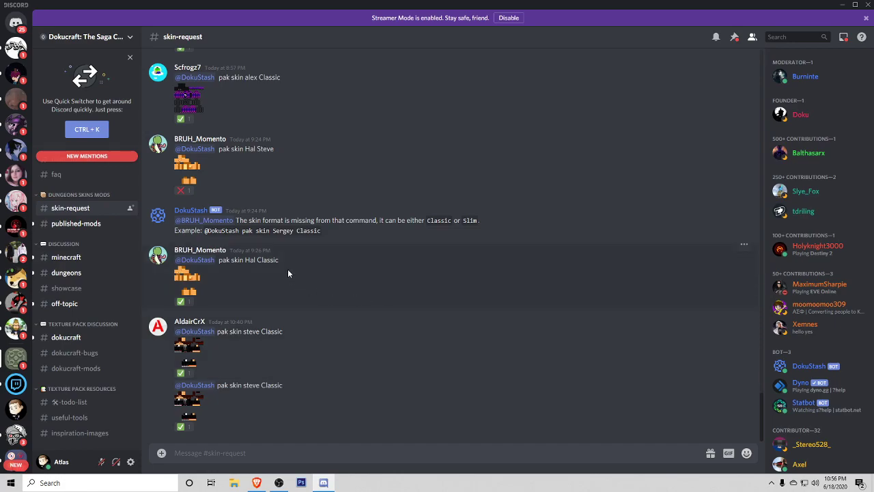
{"action": "left_click", "coordinate": [271, 457]}
{"action": "type", "text": "@doku"}
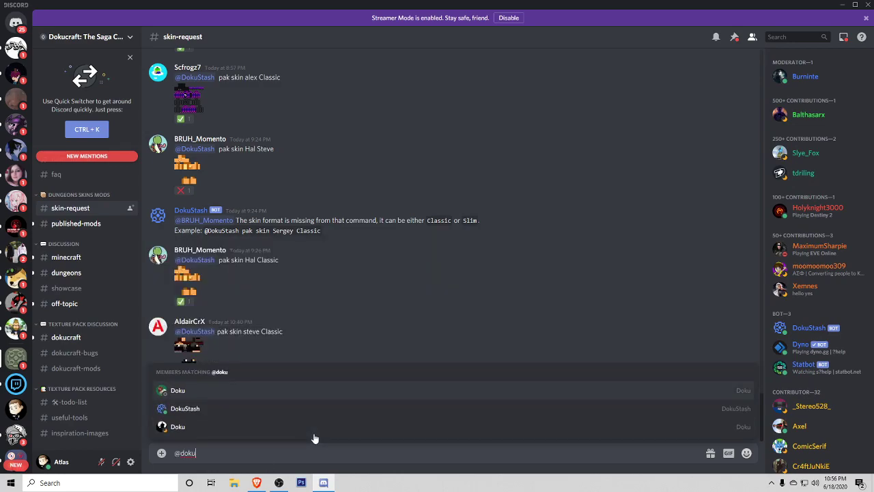
{"action": "left_click", "coordinate": [211, 408]}
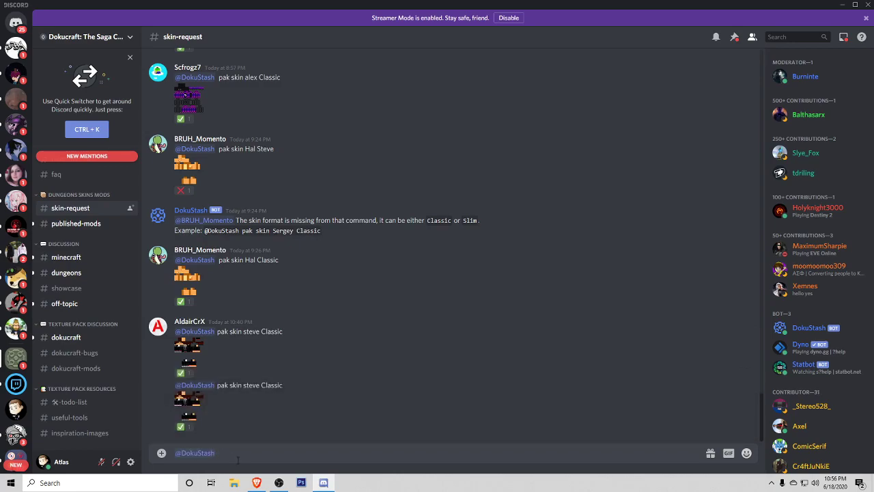
{"action": "type", "text": "pak skin alex Classic"}
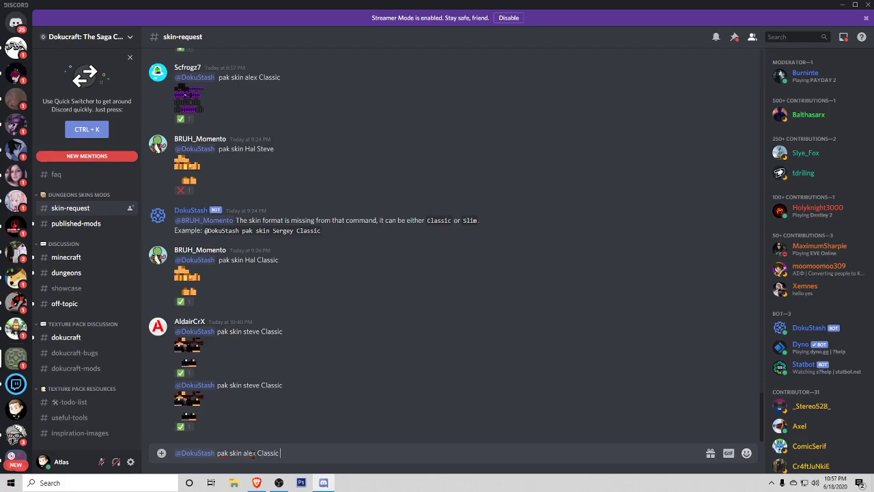
Paste the copied Link skin image into the request and upload it to DokuStash
{"action": "key", "text": "ctrl+v"}
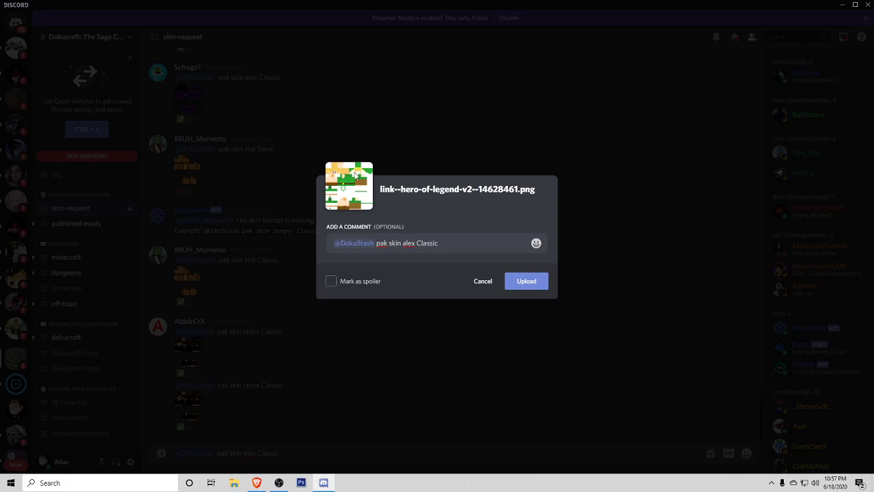
{"action": "left_click", "coordinate": [534, 287]}
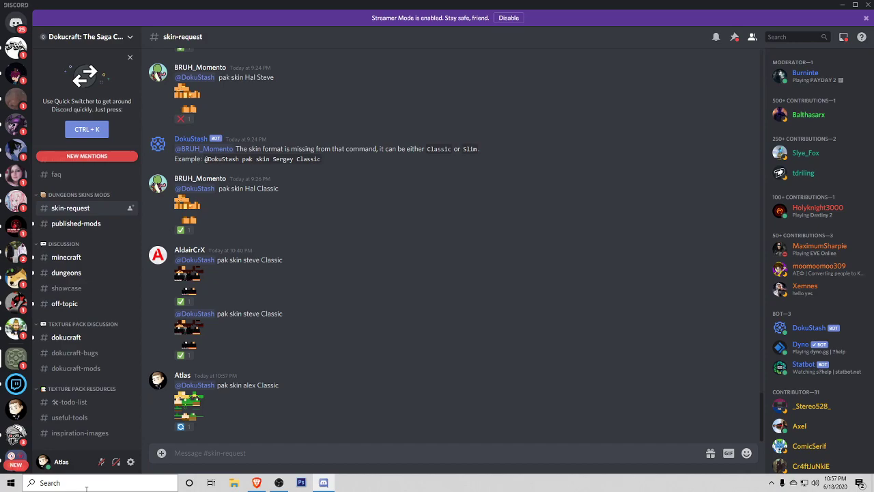
Search 'mods' and open the Dungeons ~mods folder, placing it to the right of Discord
{"action": "left_click", "coordinate": [86, 482]}
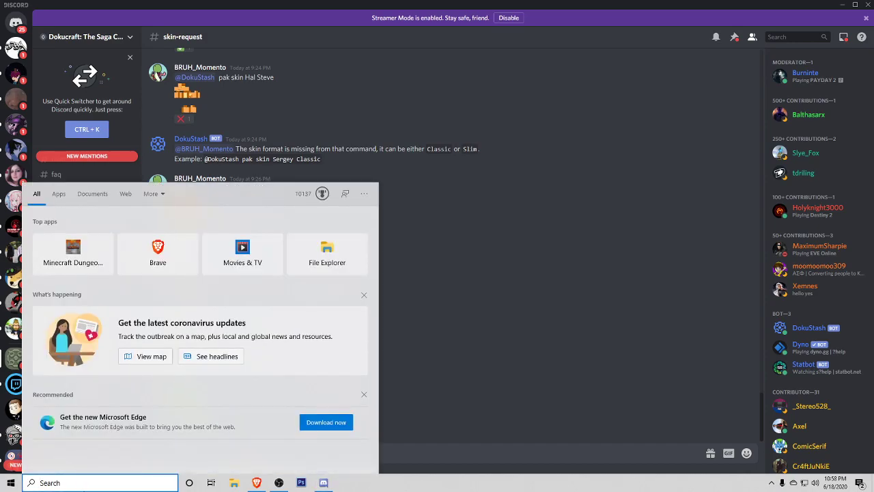
{"action": "type", "text": "mods"}
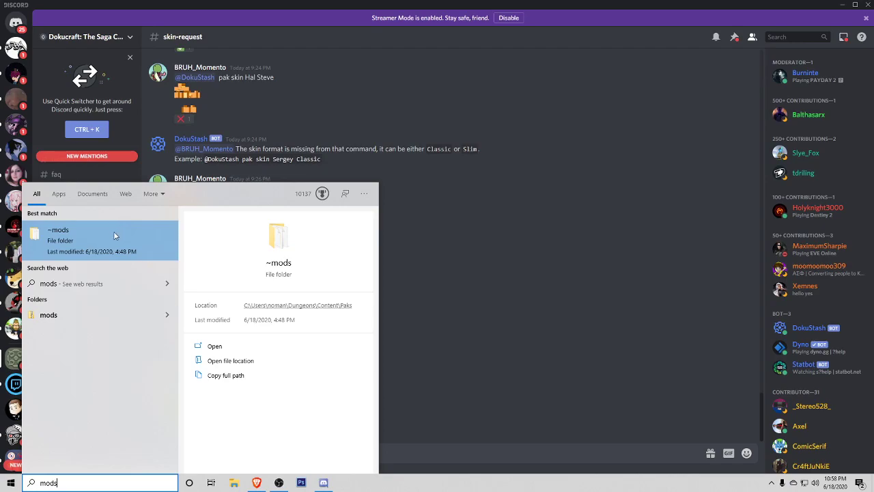
{"action": "left_click", "coordinate": [114, 236]}
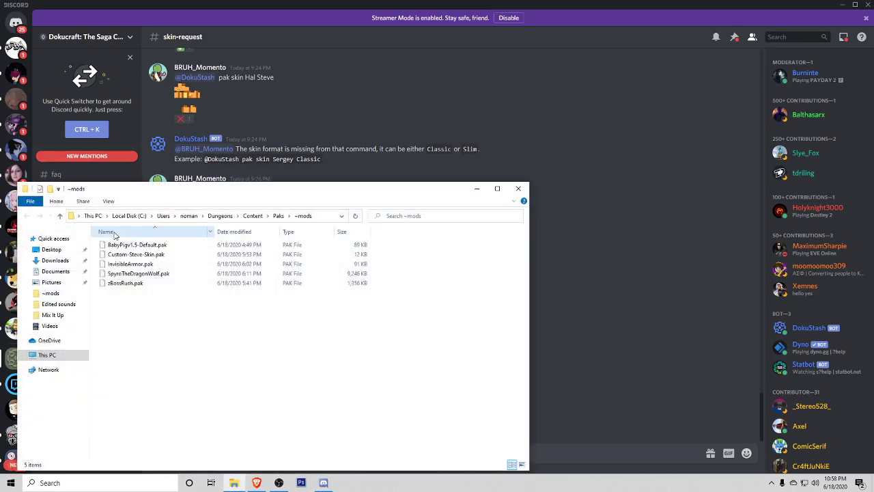
{"action": "left_click_drag", "start_coordinate": [225, 195], "coordinate": [524, 124]}
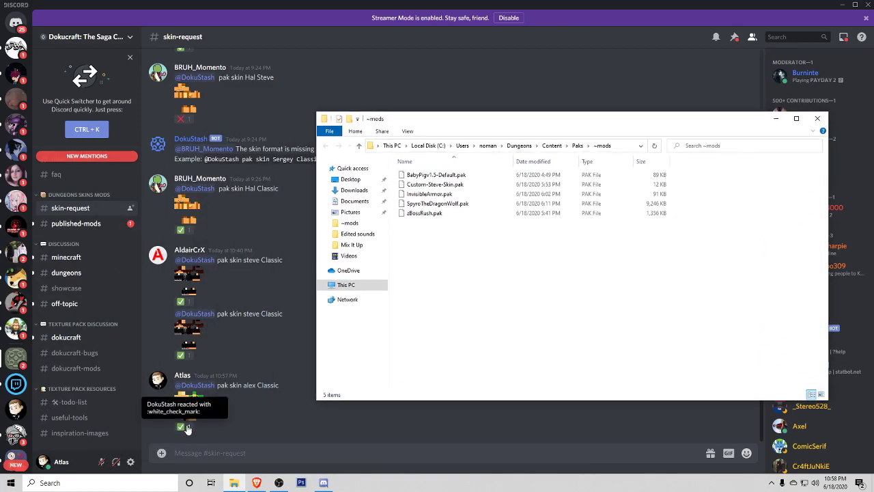
In #published-mods, download and save DokuStash's Custom-Alex-Skin.pak (5.2 KB)
{"action": "left_click", "coordinate": [82, 225]}
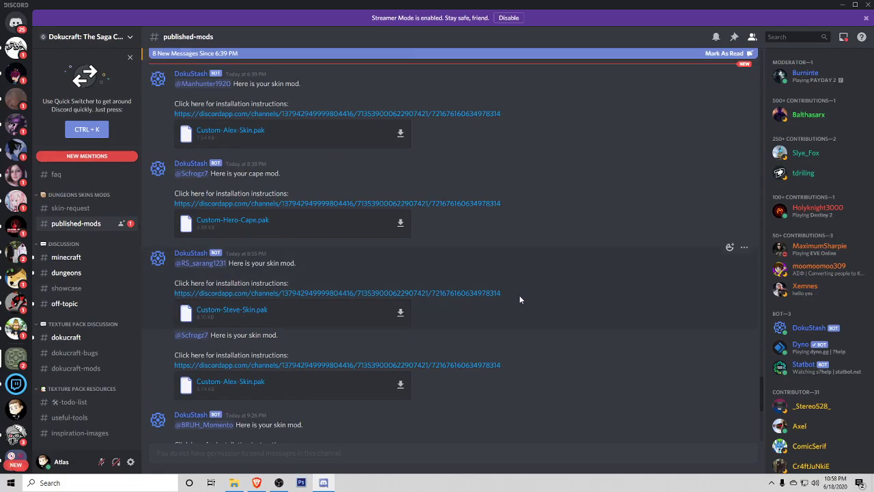
{"action": "scroll", "coordinate": [577, 306], "scroll_direction": "down", "scroll_amount": 5}
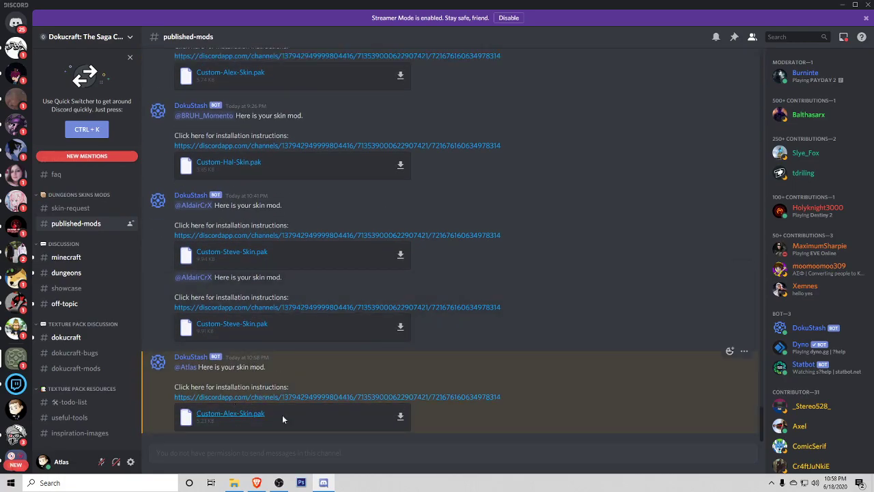
{"action": "left_click", "coordinate": [399, 419]}
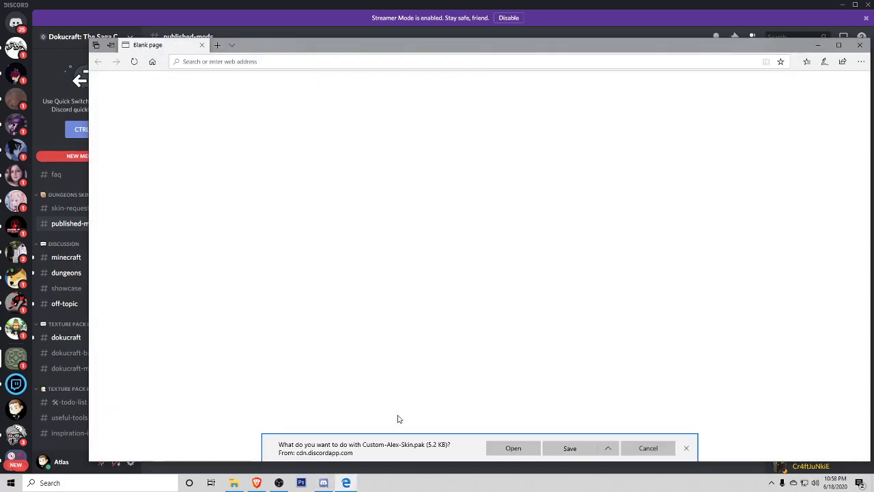
{"action": "left_click", "coordinate": [570, 448]}
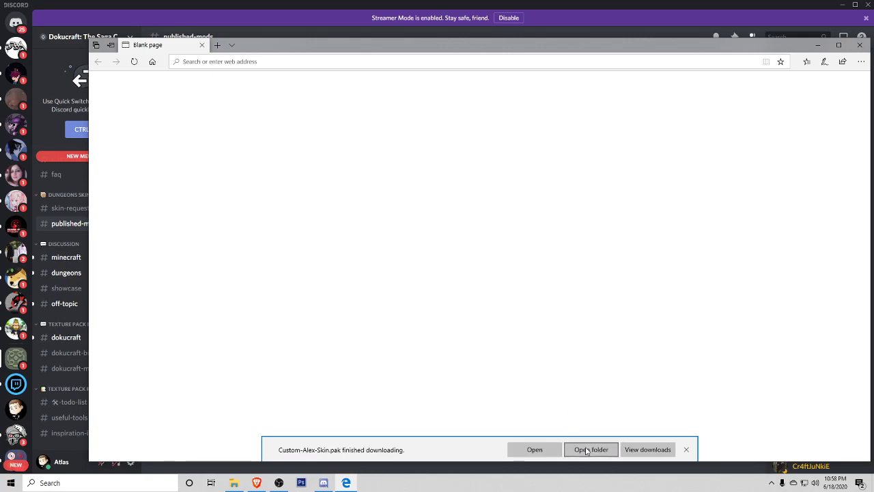
Show the download in its Downloads folder, close Edge, and arrange Downloads beside the ~mods window
{"action": "left_click", "coordinate": [586, 450]}
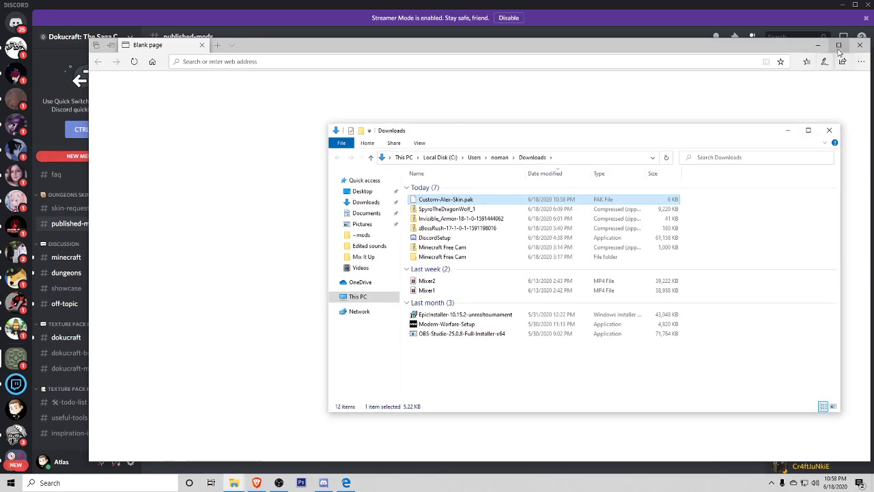
{"action": "left_click", "coordinate": [860, 46]}
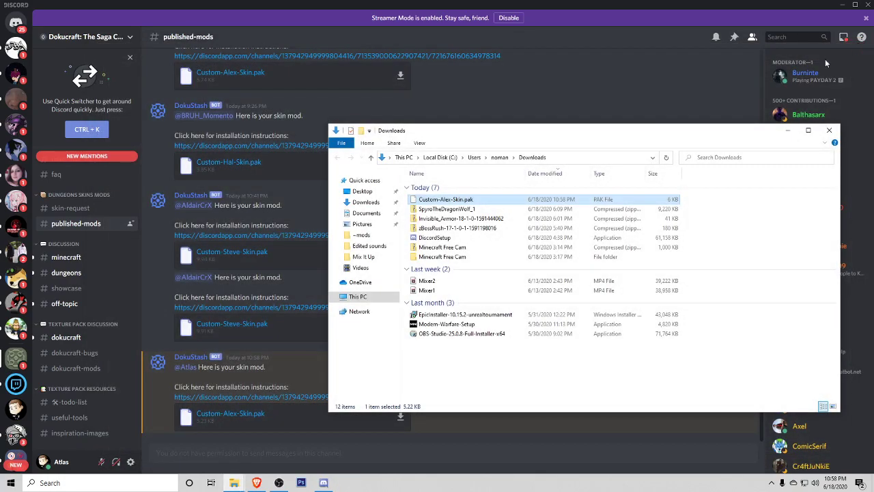
{"action": "left_click_drag", "start_coordinate": [575, 134], "coordinate": [369, 113]}
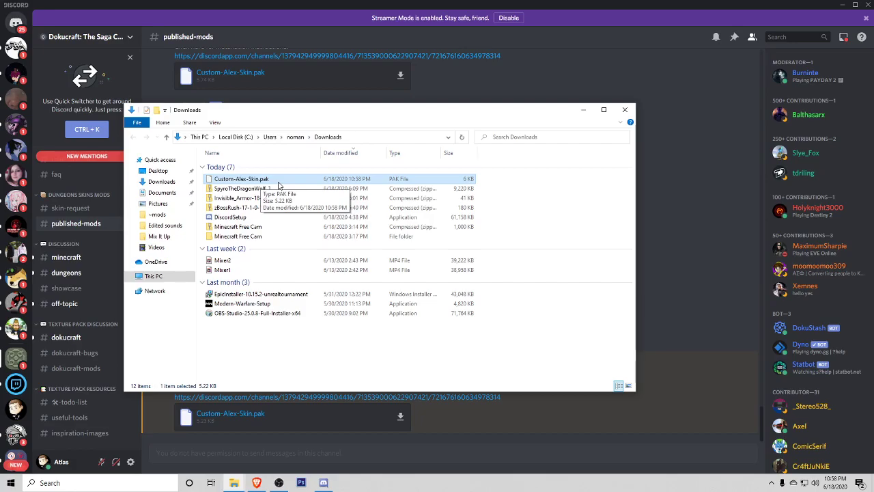
{"action": "mouse_move", "coordinate": [238, 476]}
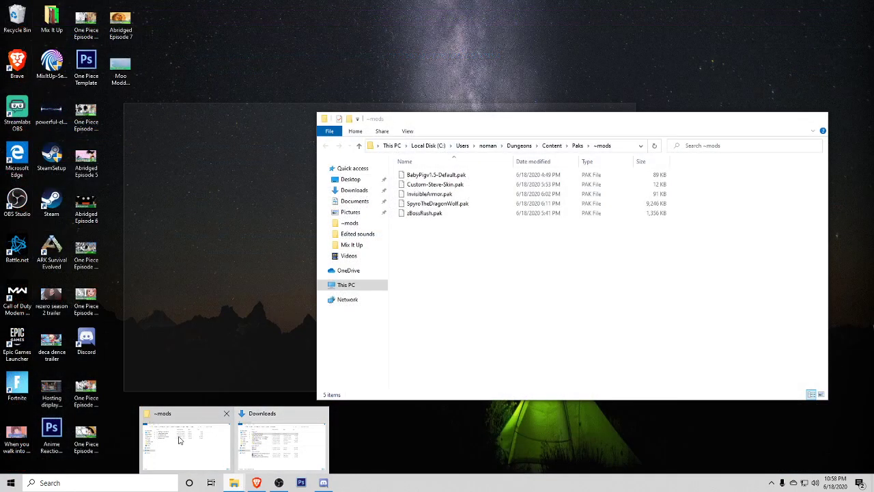
{"action": "left_click", "coordinate": [179, 440]}
{"action": "left_click_drag", "start_coordinate": [474, 122], "coordinate": [508, 47]}
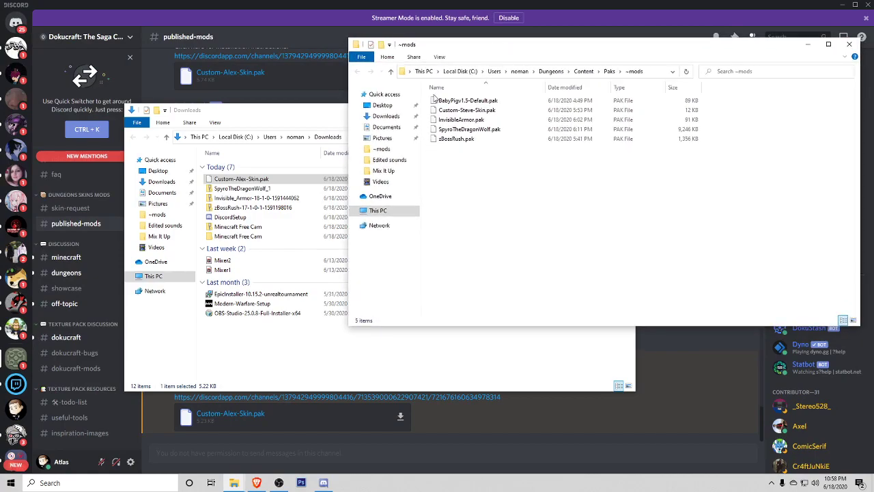
Move Custom-Alex-Skin.pak into the ~mods folder and close both Explorer windows
{"action": "left_click_drag", "start_coordinate": [255, 179], "coordinate": [534, 191]}
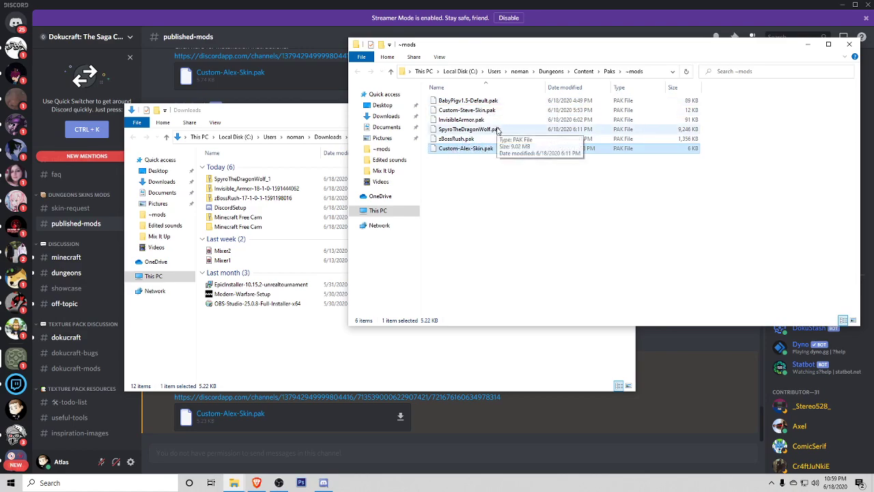
{"action": "left_click", "coordinate": [338, 147]}
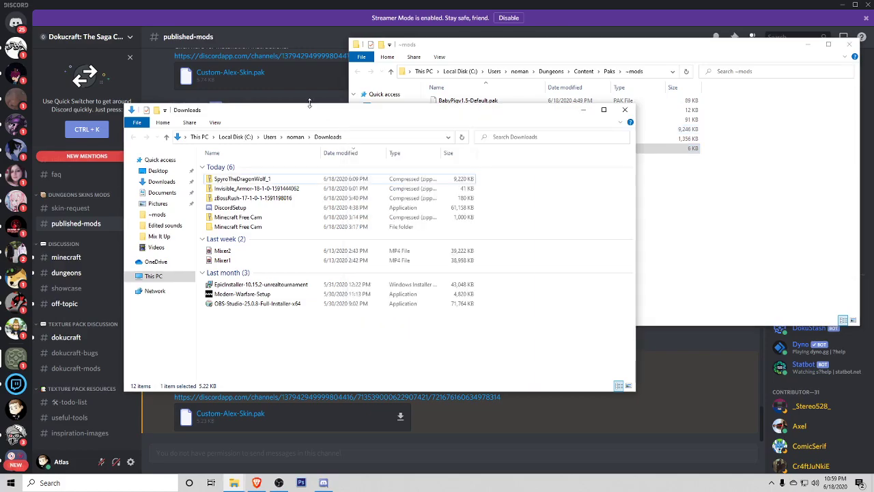
{"action": "left_click", "coordinate": [625, 111]}
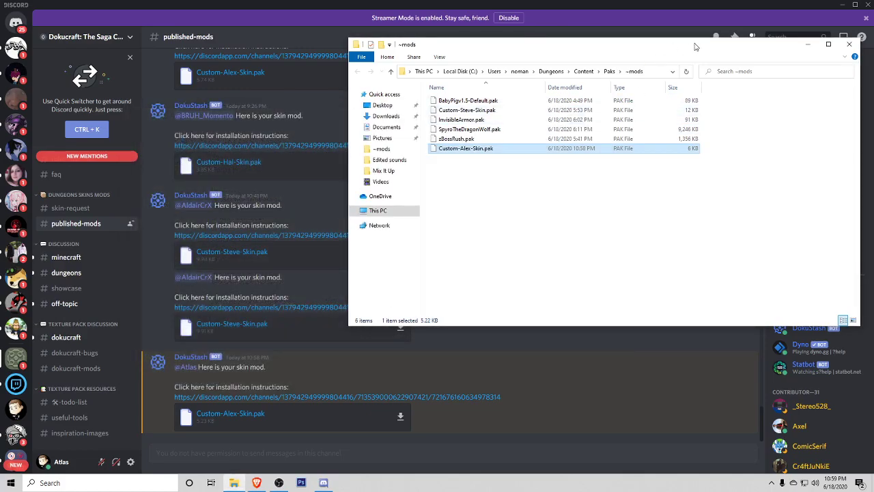
{"action": "left_click", "coordinate": [849, 43]}
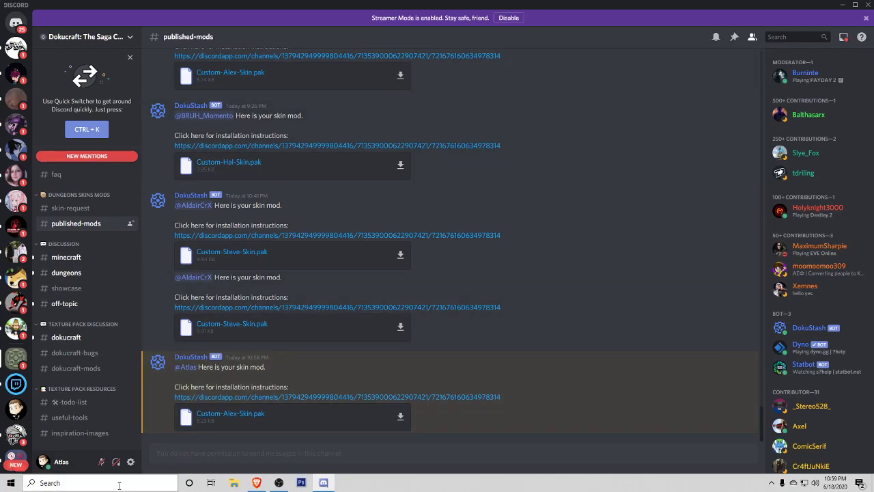
Launch Minecraft Dungeons [Modding] from Recently added in the Start menu
{"action": "left_click", "coordinate": [11, 483]}
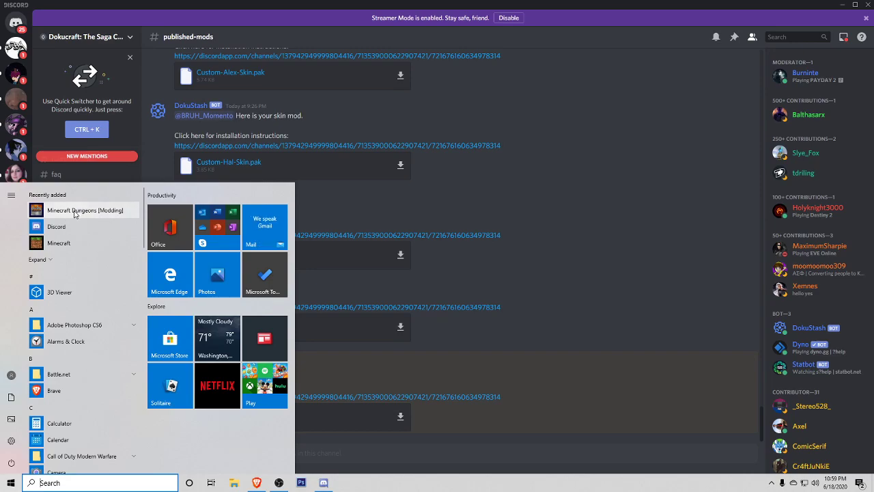
{"action": "left_click", "coordinate": [65, 215]}
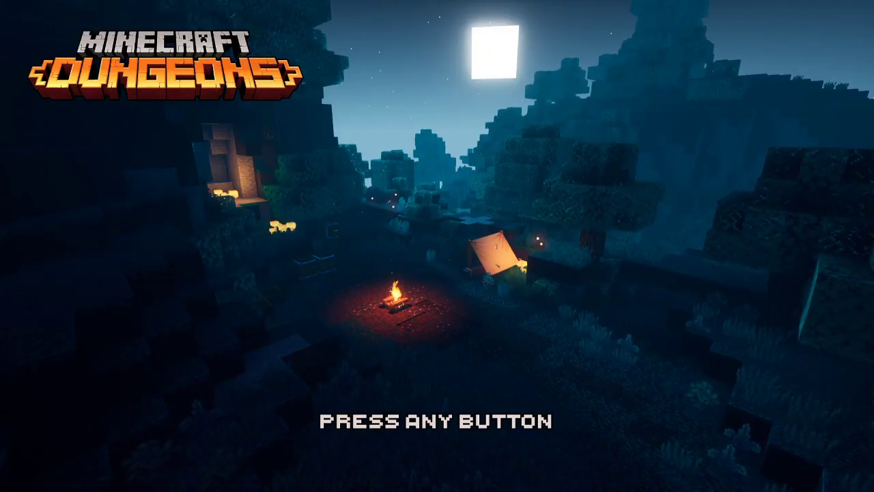
Get past the Press Any Button screen to the campfire lobby with the level 2,968 hero
{"action": "left_click", "coordinate": [362, 196]}
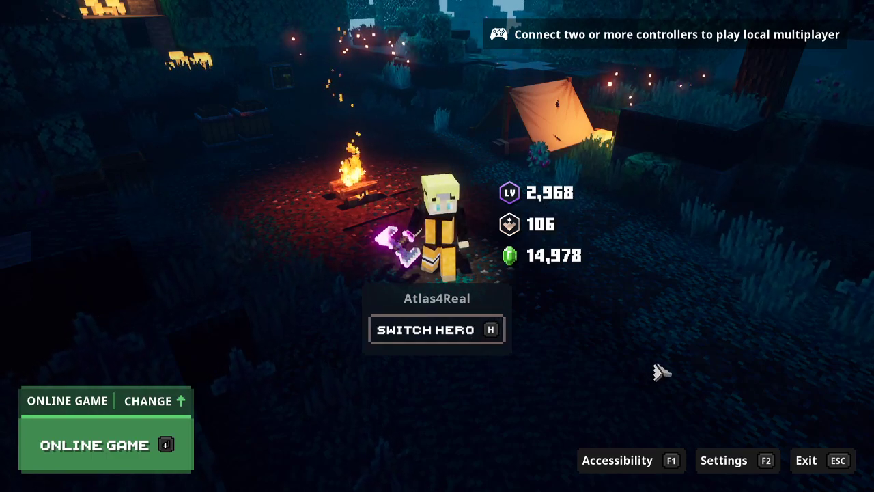
Pick the blond, green-tunic Link skin for the hero after comparing it with the orange-and-black skin
{"action": "left_click", "coordinate": [459, 341]}
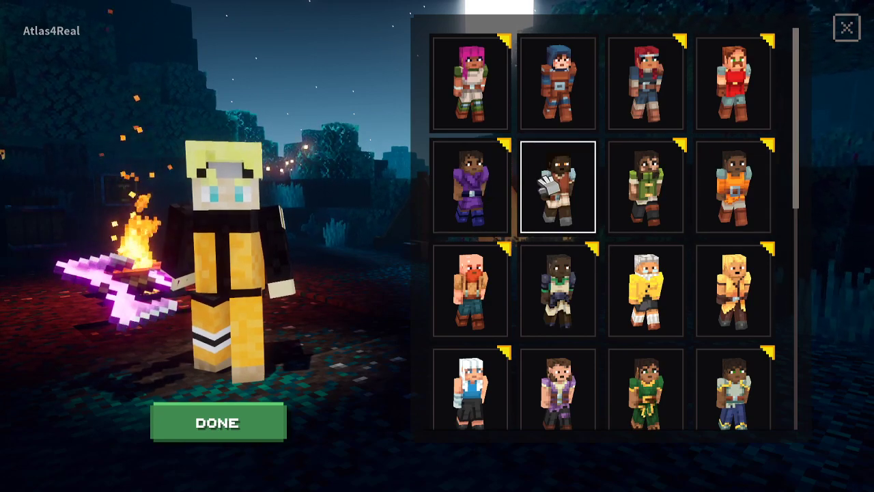
{"action": "scroll", "coordinate": [540, 179], "scroll_direction": "down", "scroll_amount": 2}
{"action": "scroll", "coordinate": [546, 183], "scroll_direction": "down", "scroll_amount": 4}
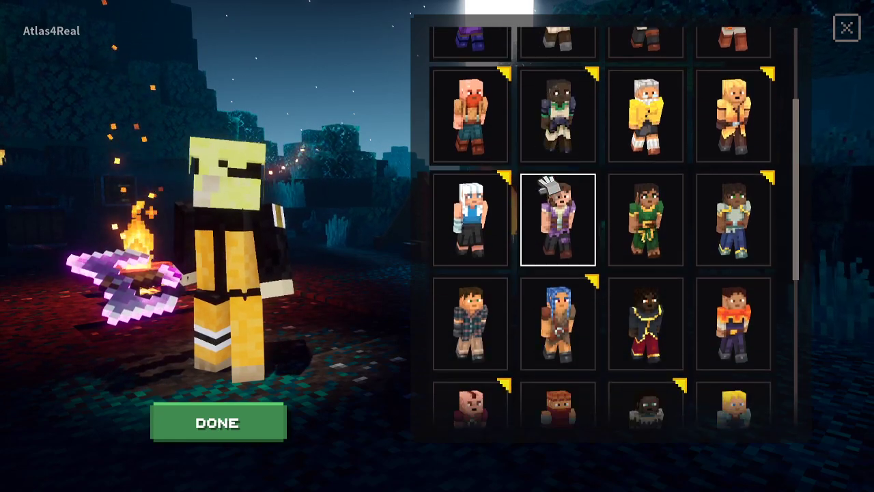
{"action": "scroll", "coordinate": [546, 183], "scroll_direction": "down", "scroll_amount": 3}
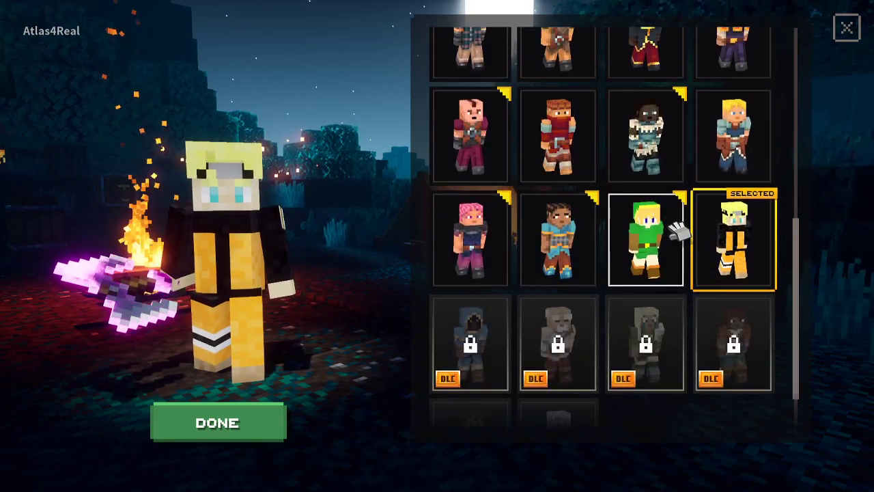
{"action": "left_click", "coordinate": [672, 227]}
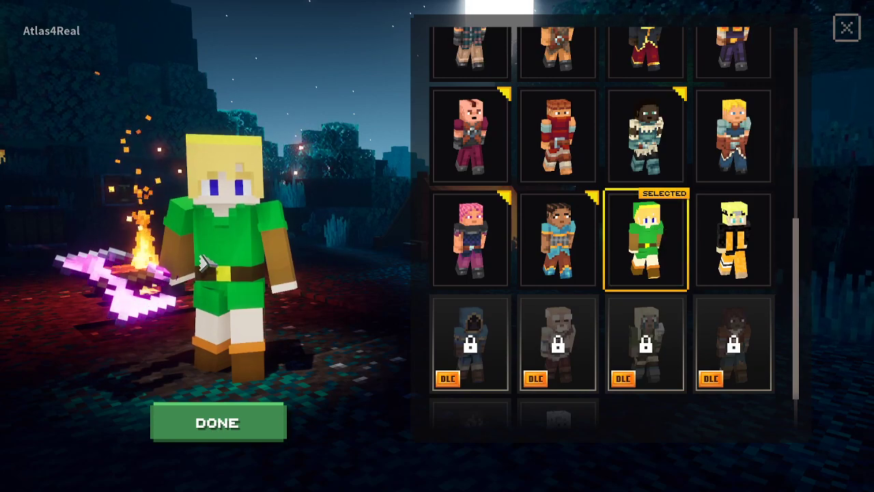
{"action": "left_click", "coordinate": [732, 246]}
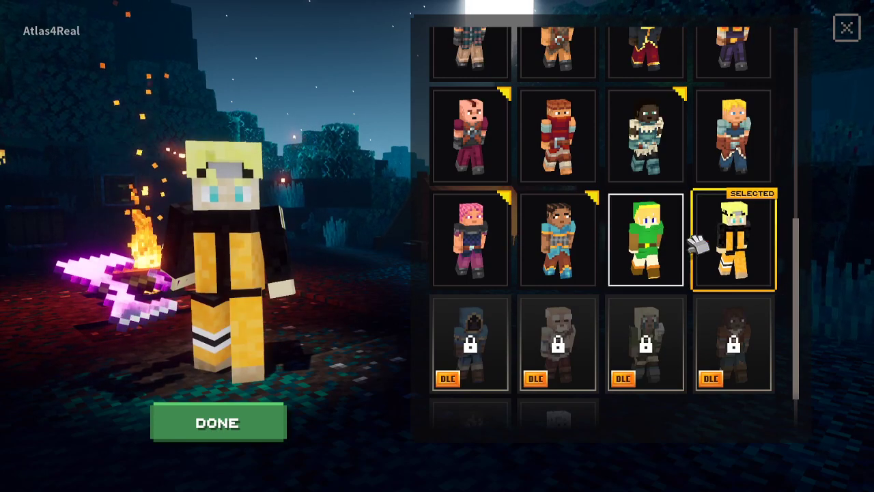
{"action": "left_click", "coordinate": [646, 246]}
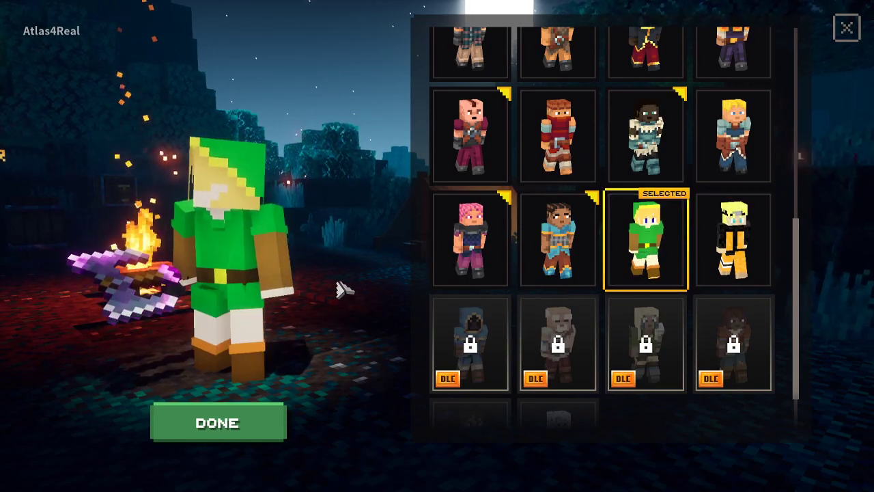
Confirm the green-tunic Link skin, select the hero, and start an online game at camp
{"action": "left_click", "coordinate": [220, 423]}
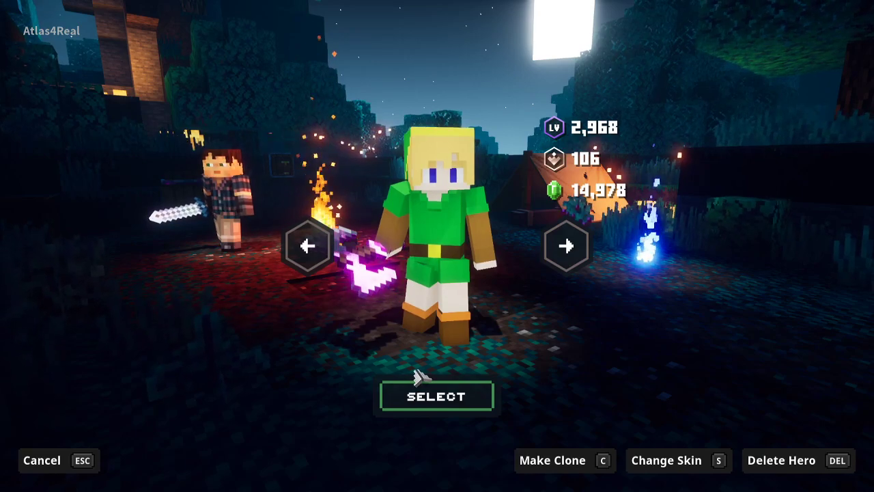
{"action": "left_click", "coordinate": [438, 395]}
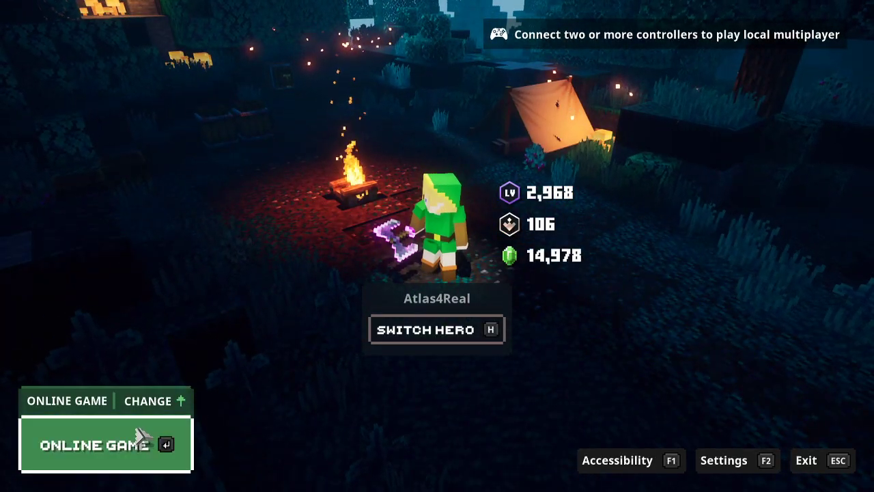
{"action": "left_click", "coordinate": [168, 436]}
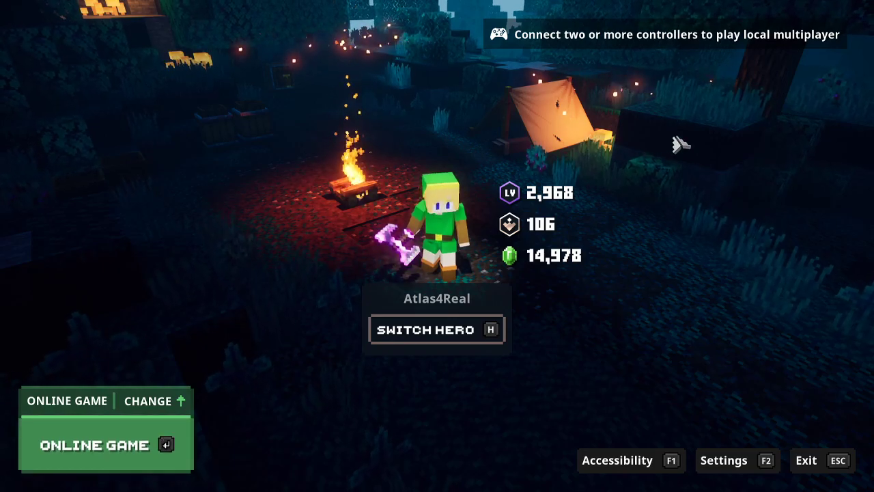